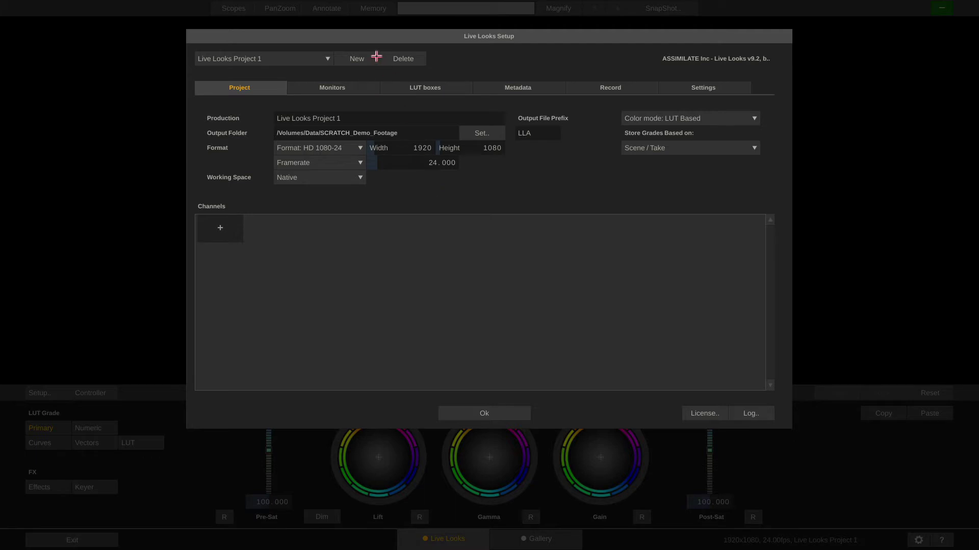
Create a new project with 'Firefly Season 2' as the production name.
click(357, 60)
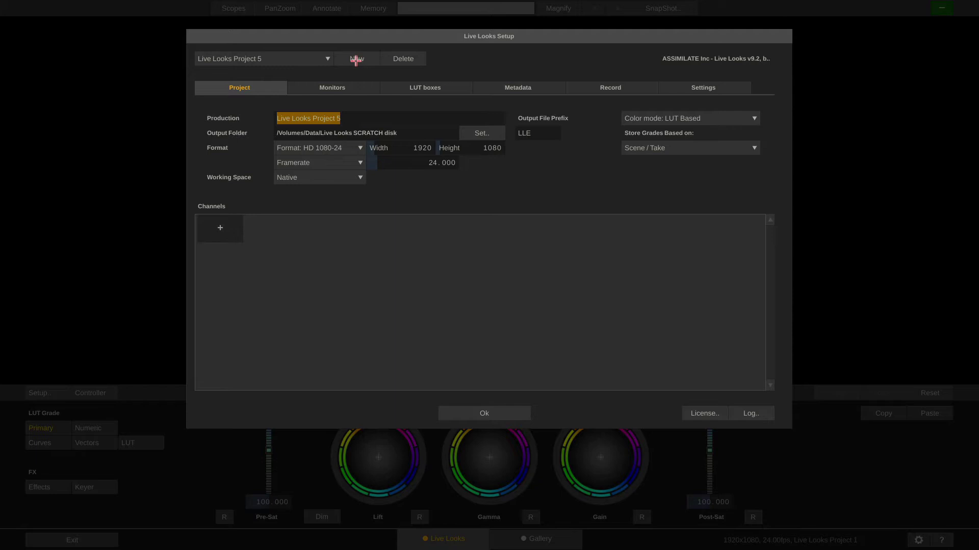
text(Firefly Season 2)
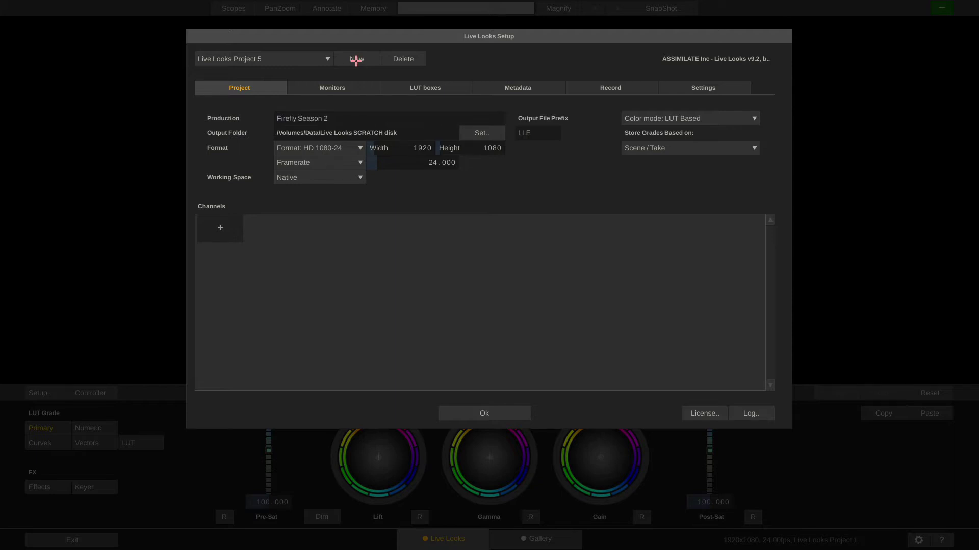
key(Return)
Replace the output file prefix LLE with FS2.
click(534, 133)
text(FS2)
Choose the HD 1080-25 format, try an sRGB custom working space, then revert it to Native.
click(343, 147)
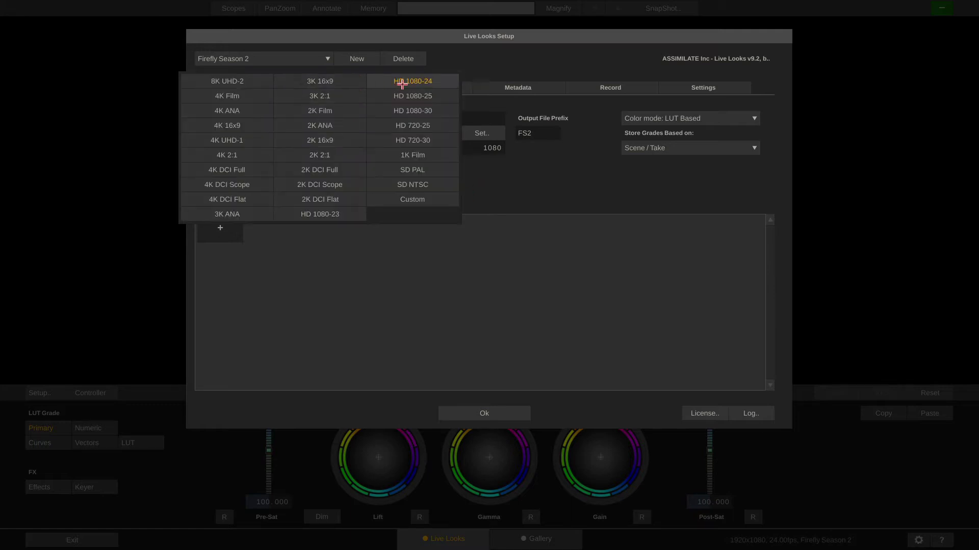
click(422, 96)
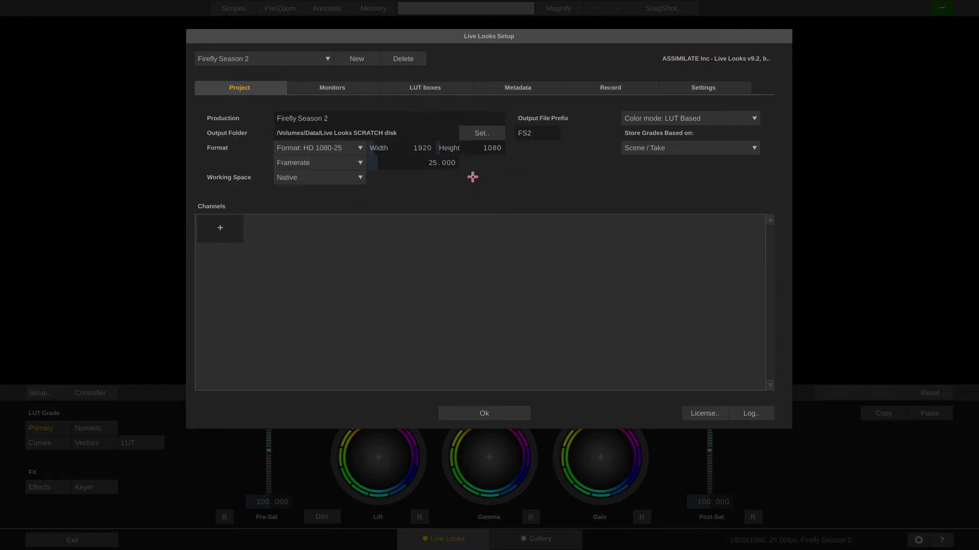
click(349, 177)
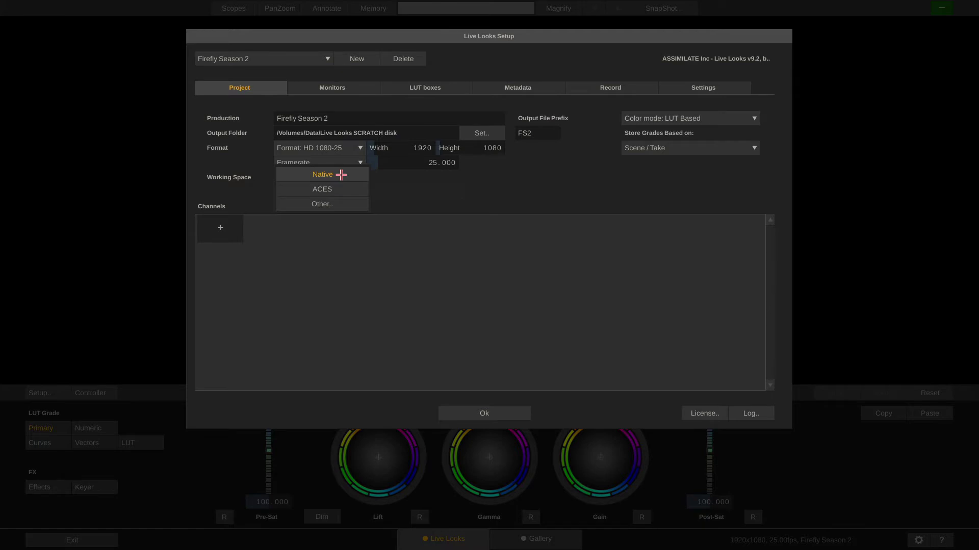
click(343, 203)
click(415, 176)
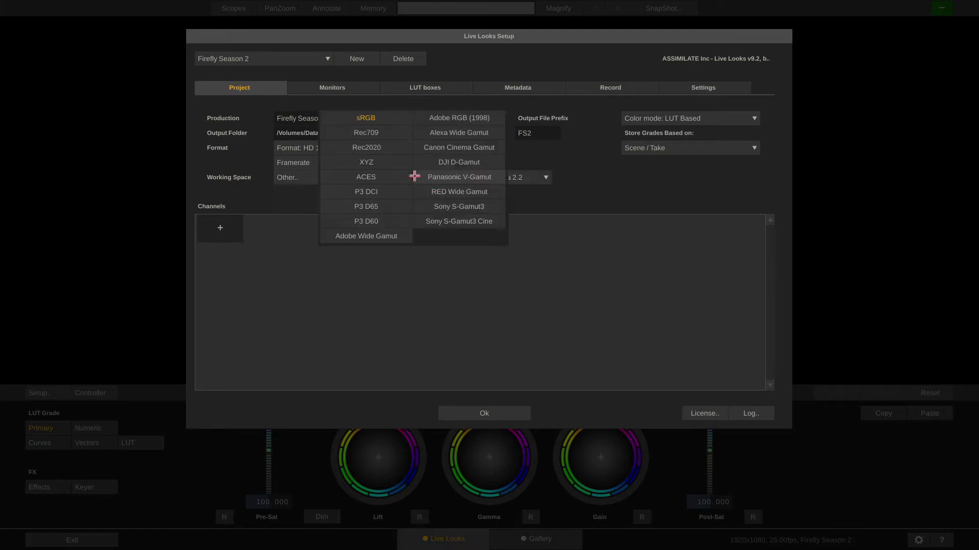
click(286, 193)
click(314, 178)
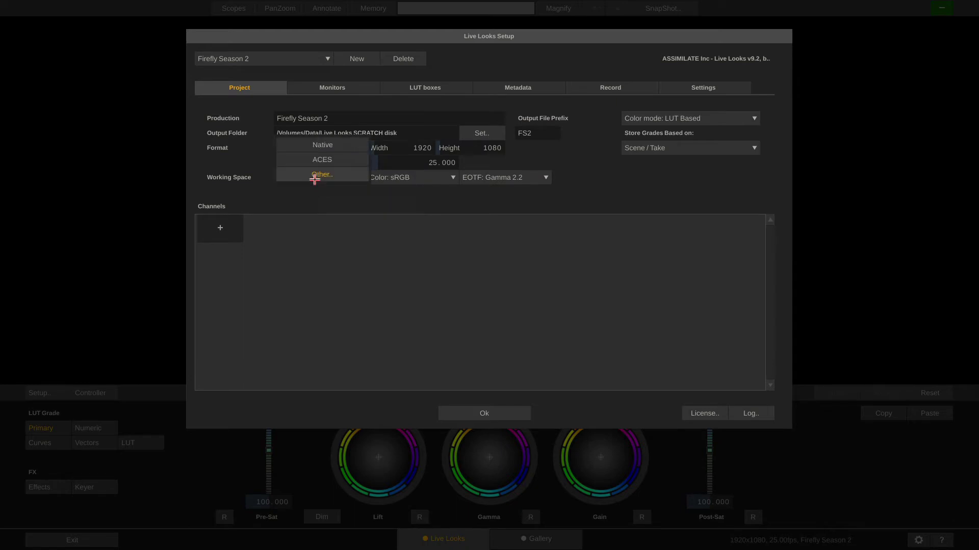
click(338, 146)
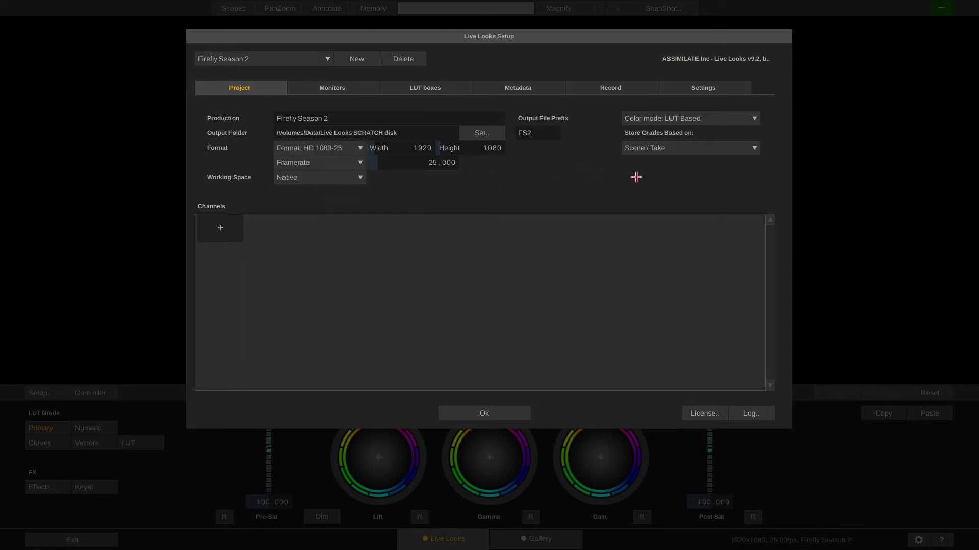
click(735, 119)
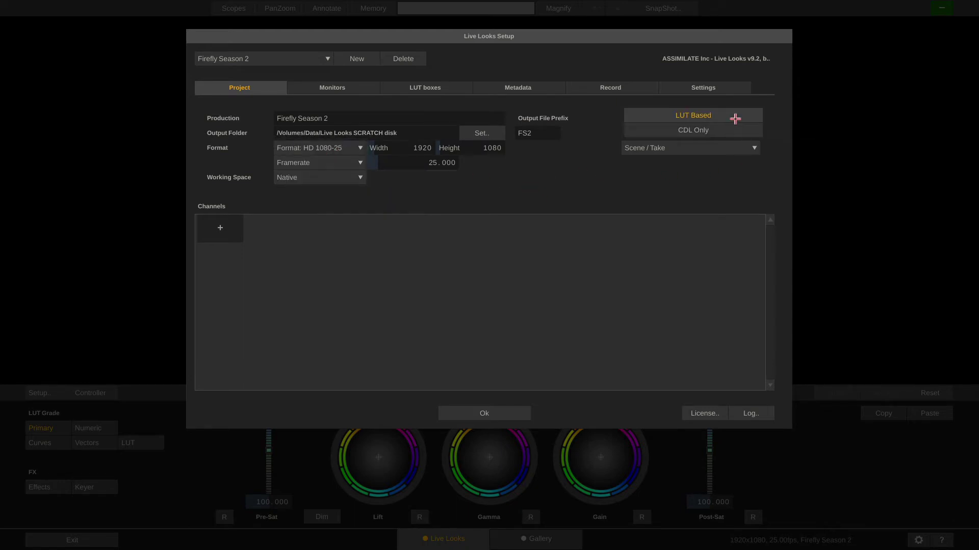
click(773, 114)
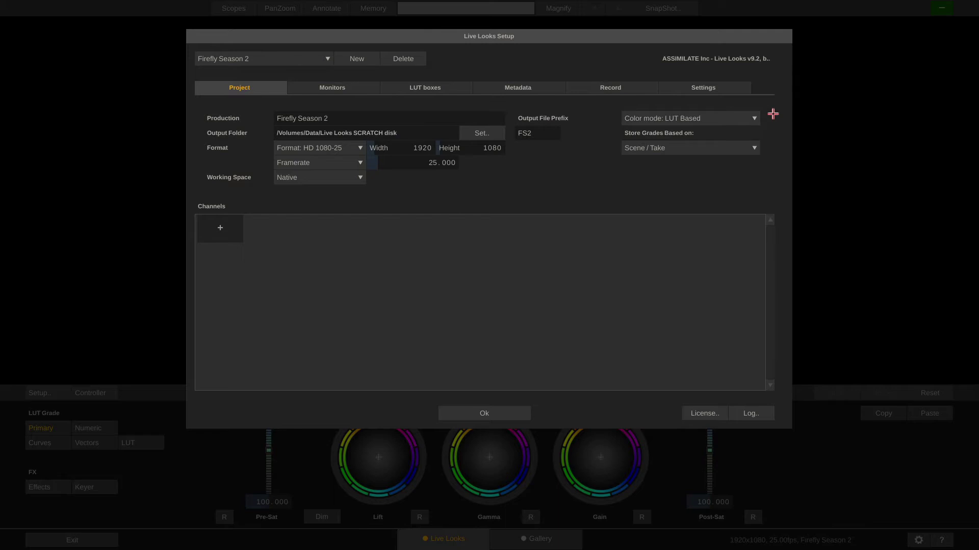
click(727, 148)
Show the Monitors page listing Interface, Split View and the two Io4K outputs.
click(358, 89)
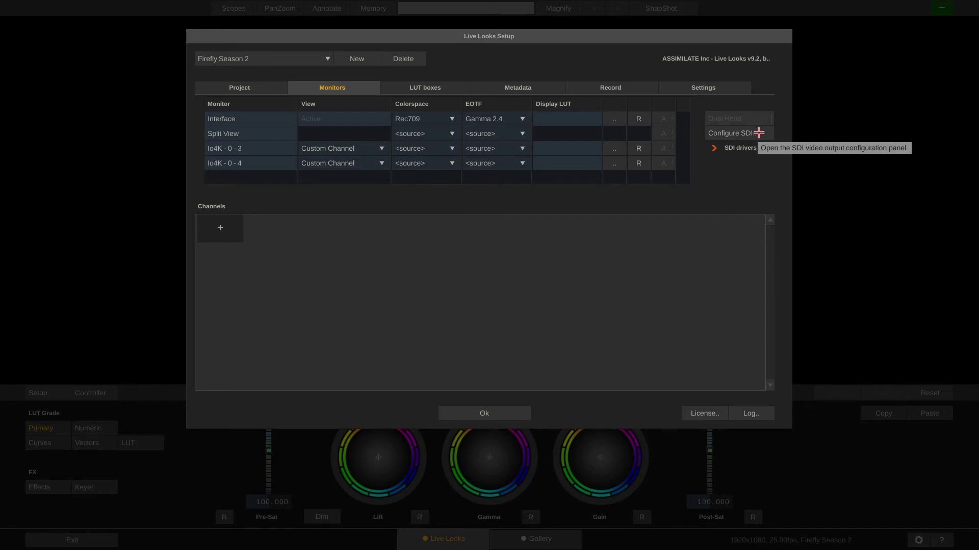
click(759, 133)
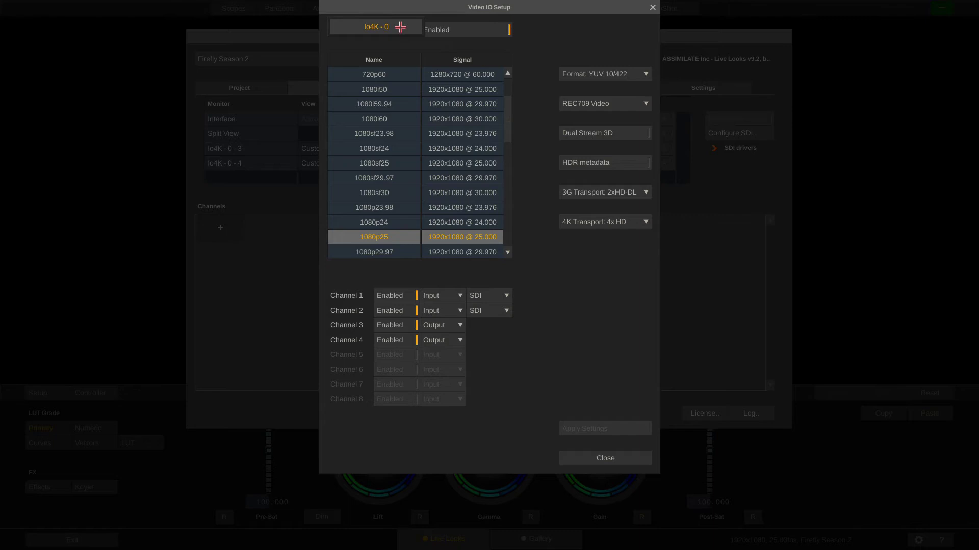
click(410, 30)
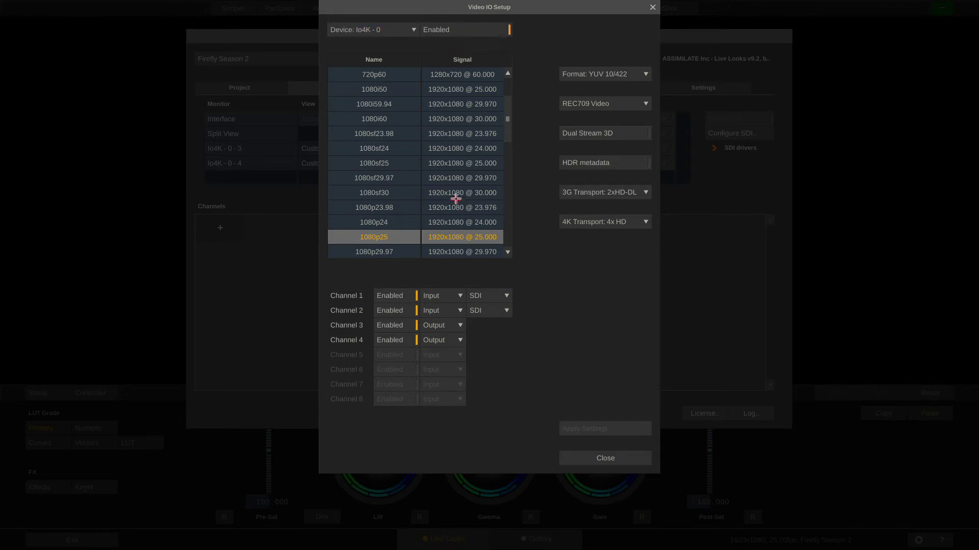
scroll(433, 124, down, 1)
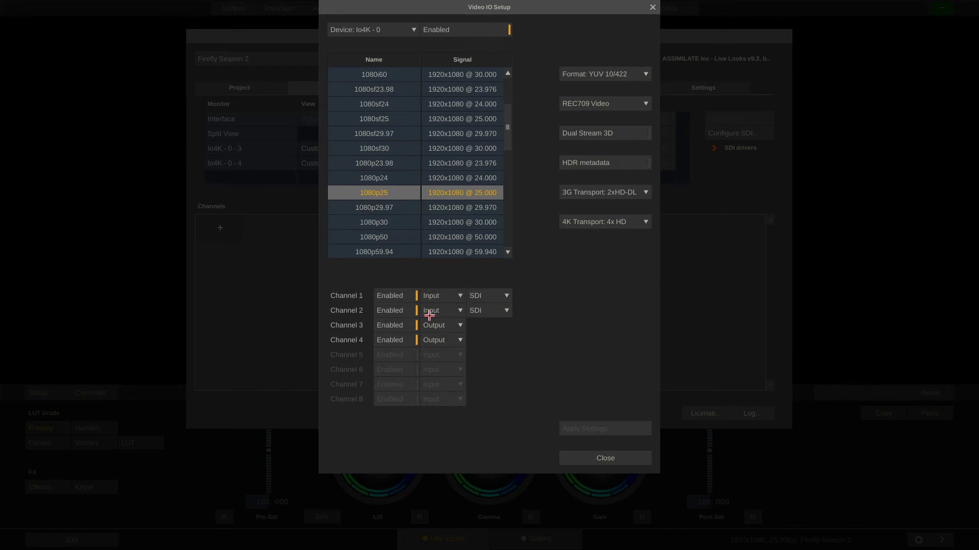
click(448, 325)
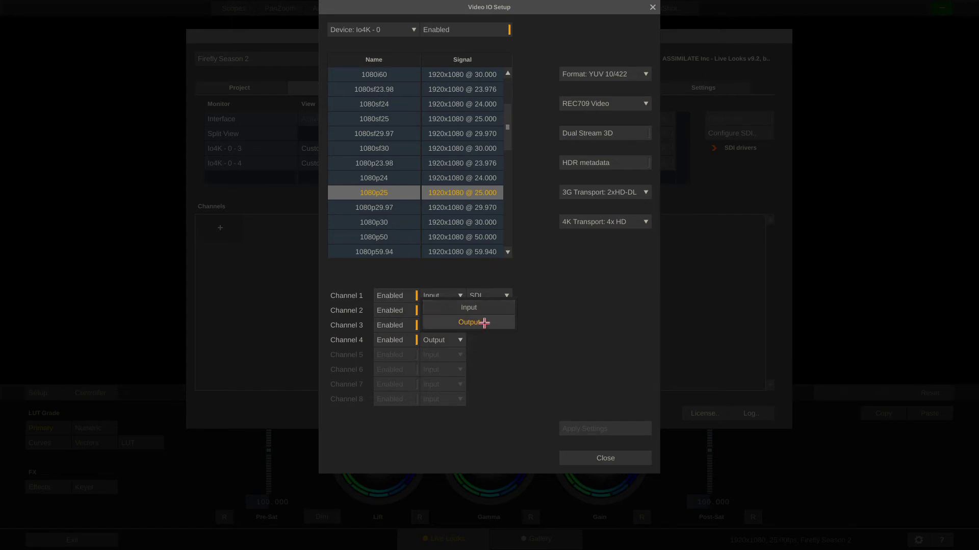
click(488, 320)
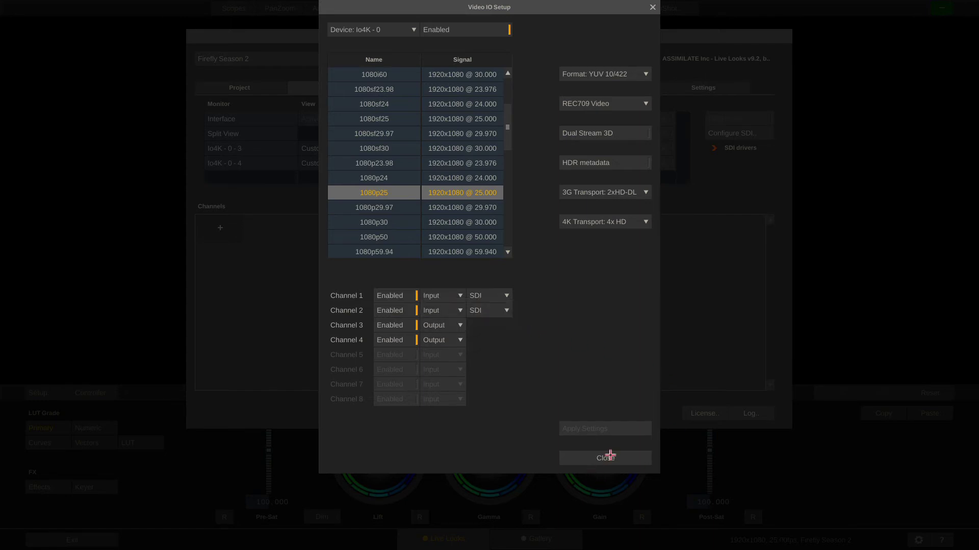
click(606, 457)
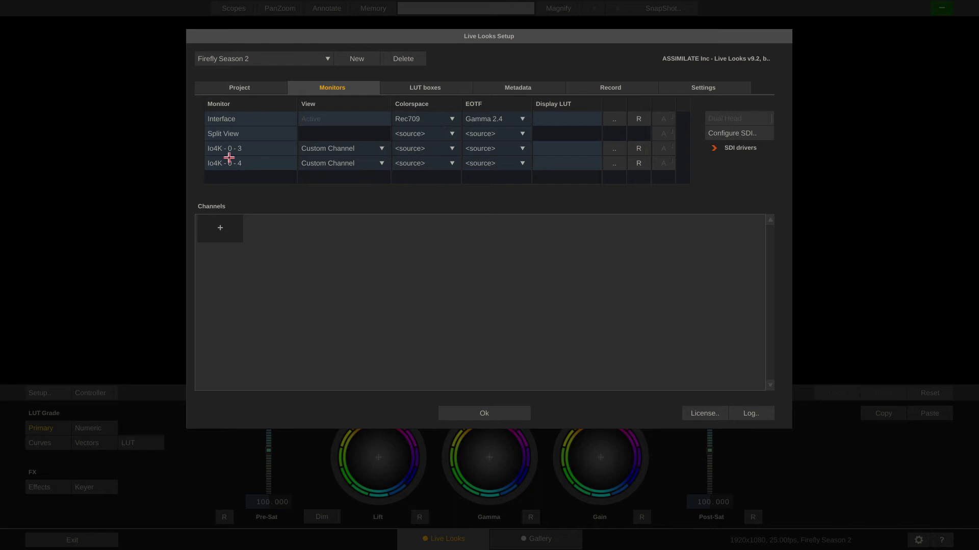
click(377, 147)
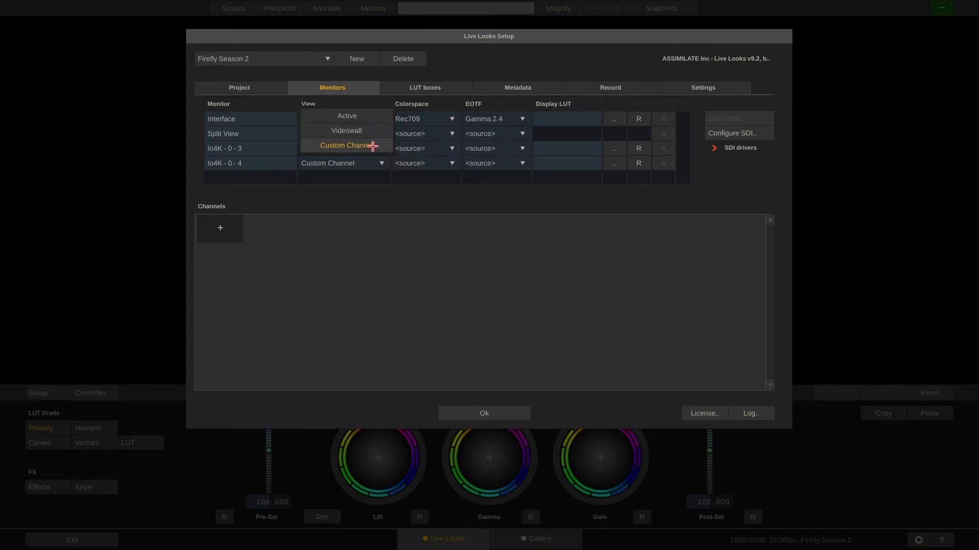
click(383, 145)
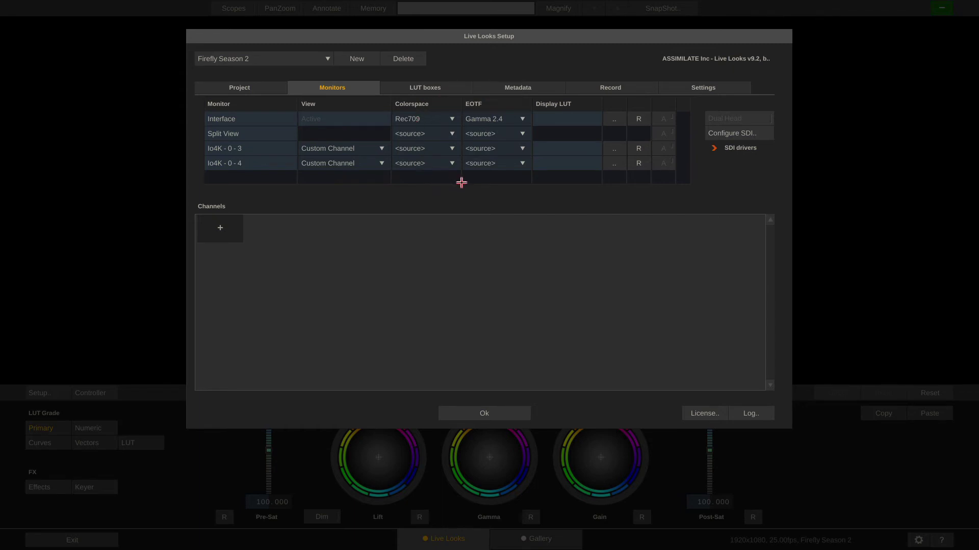
click(451, 133)
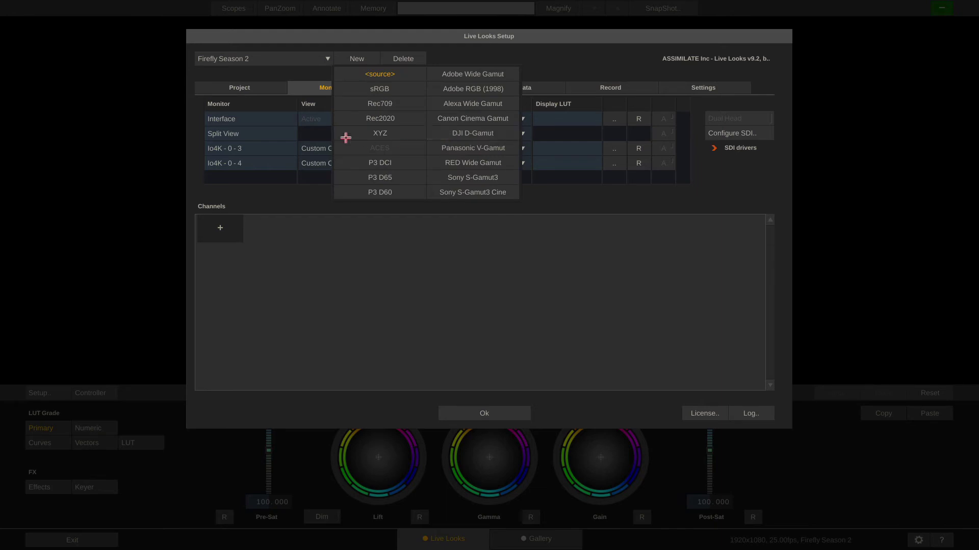
click(573, 203)
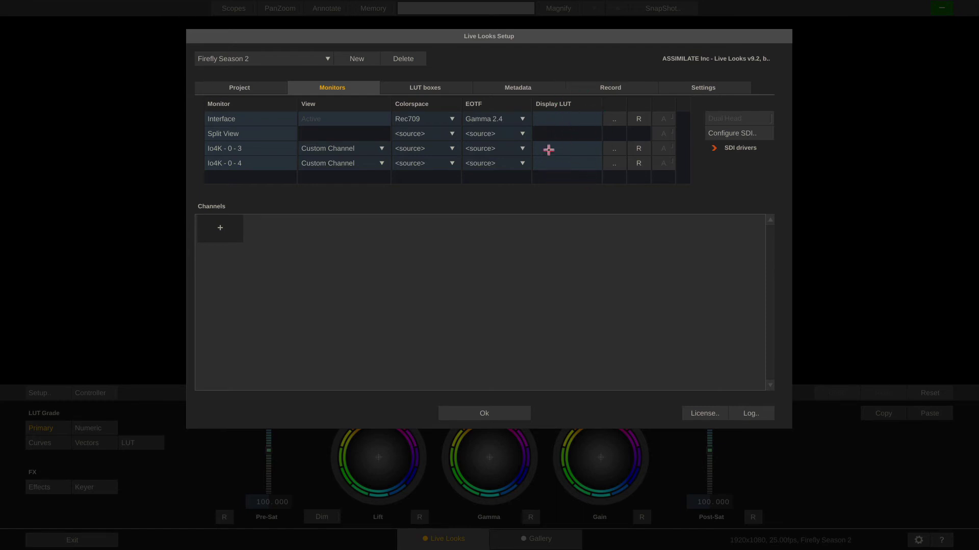
Enable Teradek LUT box support and rescan for connected LUT boxes.
click(449, 88)
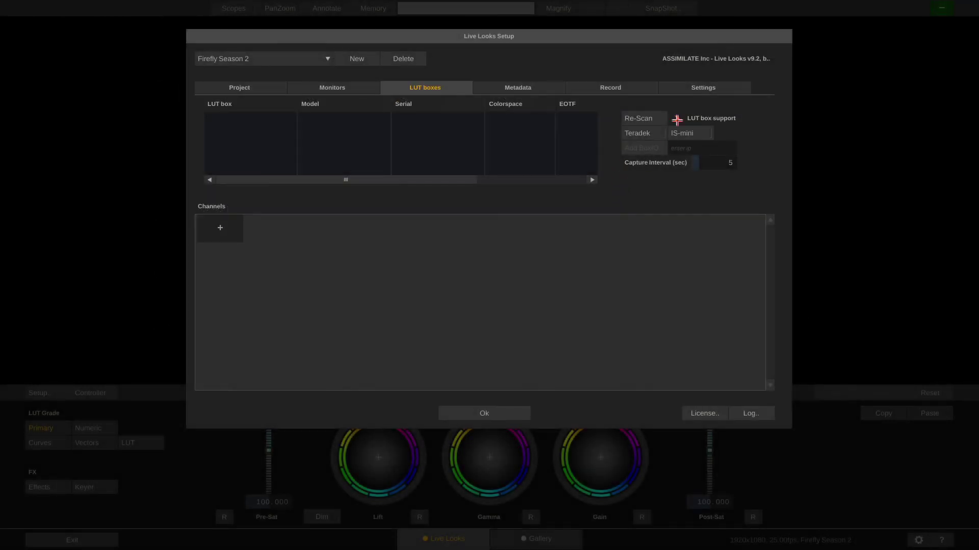
click(643, 134)
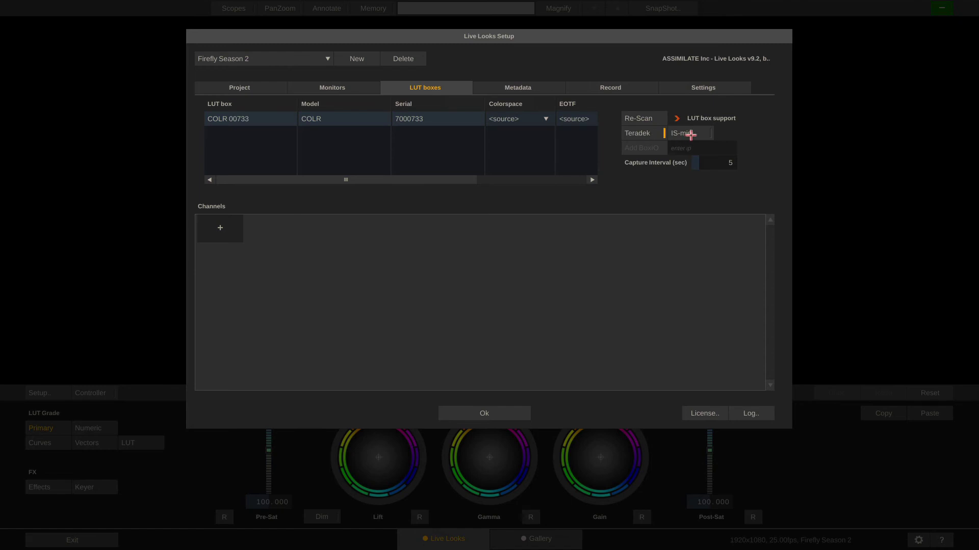
click(632, 118)
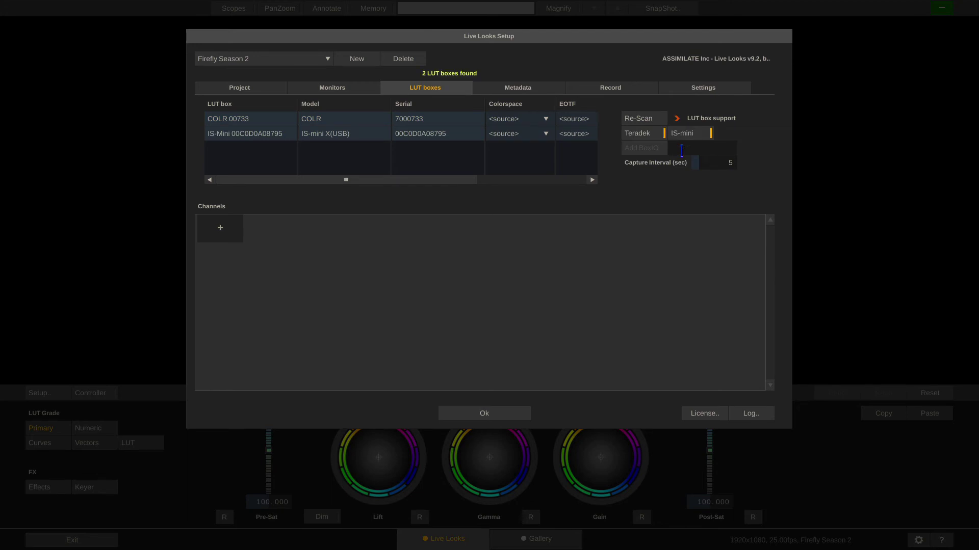
Add a BoxIO at 192.168.100.60 to the LUT box list.
text(192.168.100.60)
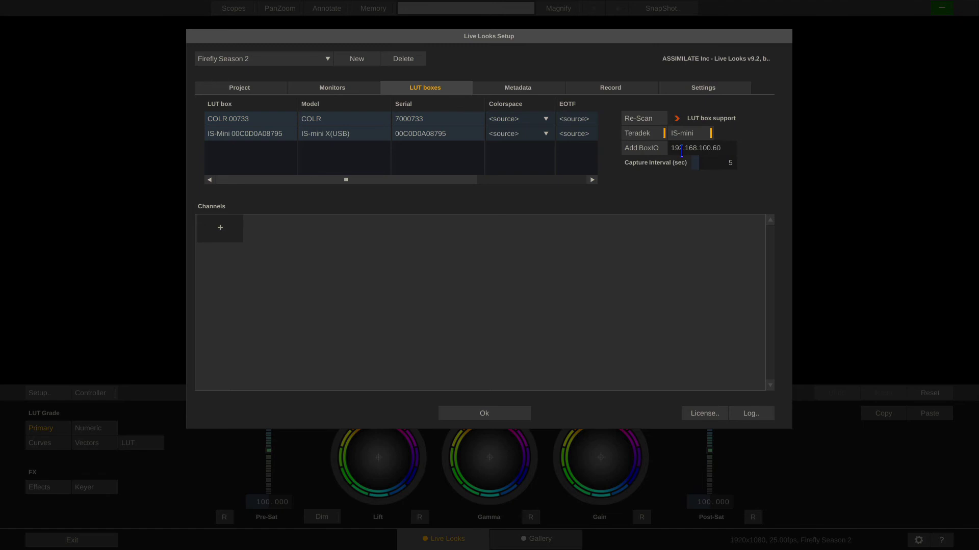
click(635, 149)
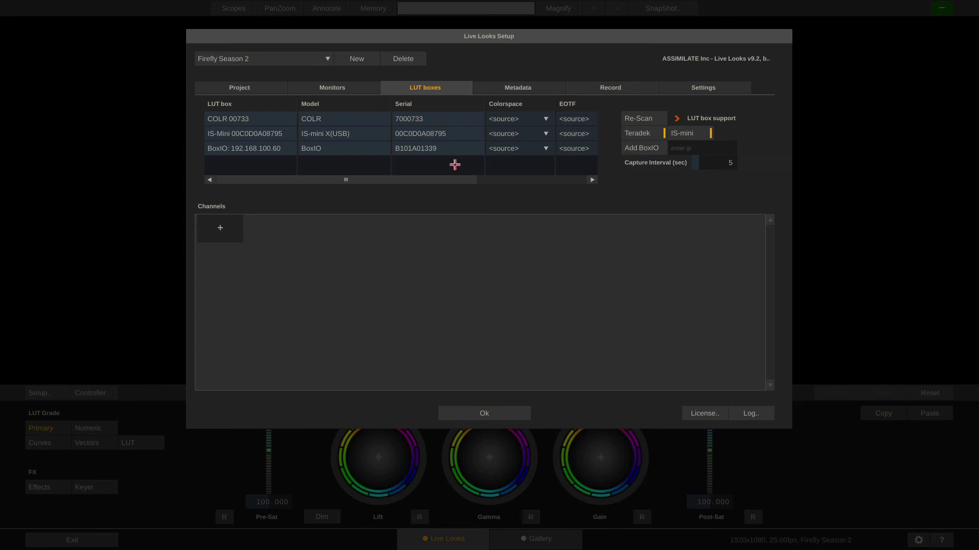
drag(337, 180, 419, 167)
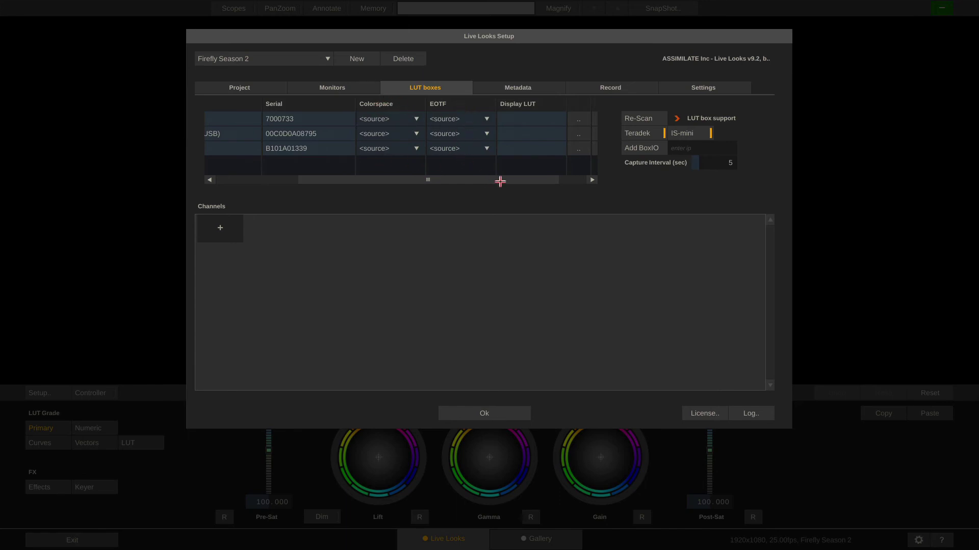
drag(500, 180, 371, 178)
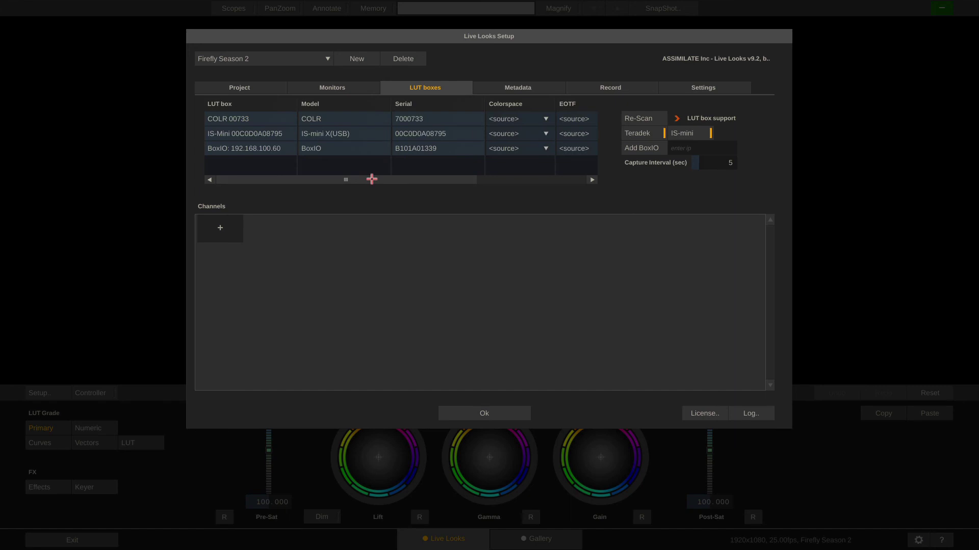
Open the Metadata page and step through the empty Company, Producers, Director and DoP fields.
click(518, 87)
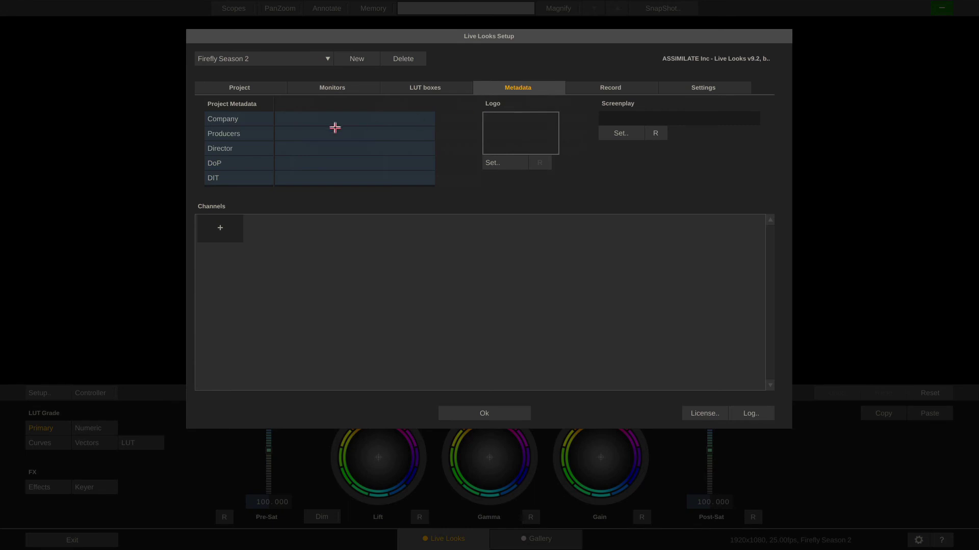
click(321, 120)
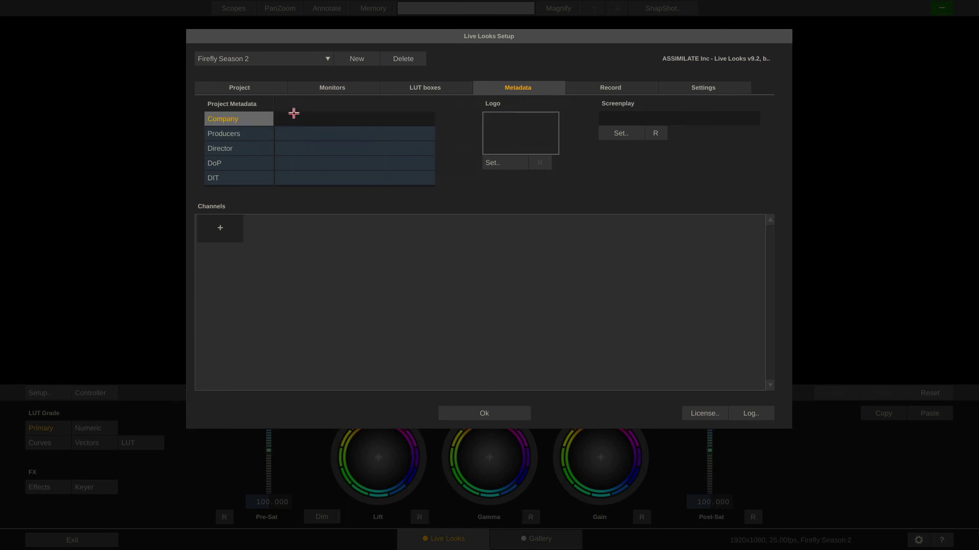
click(310, 133)
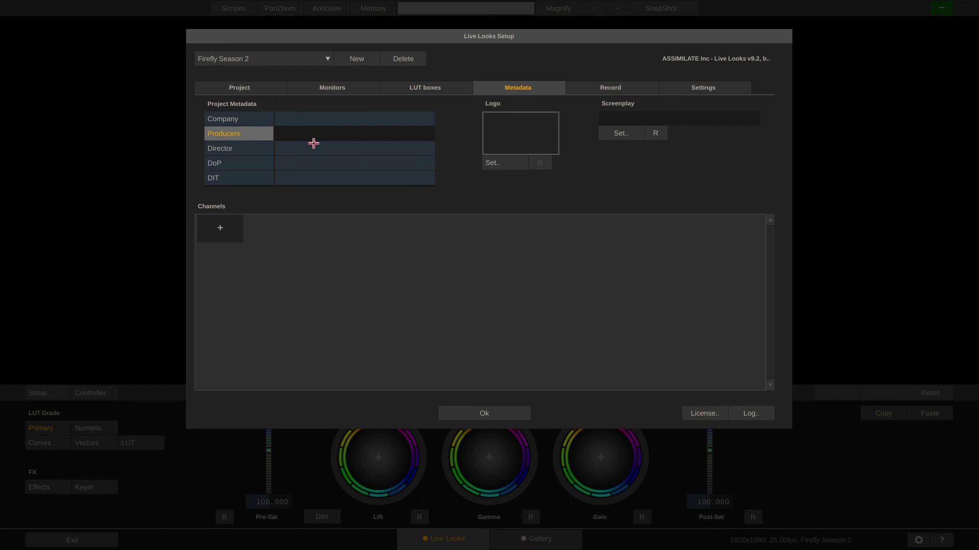
click(315, 148)
click(314, 162)
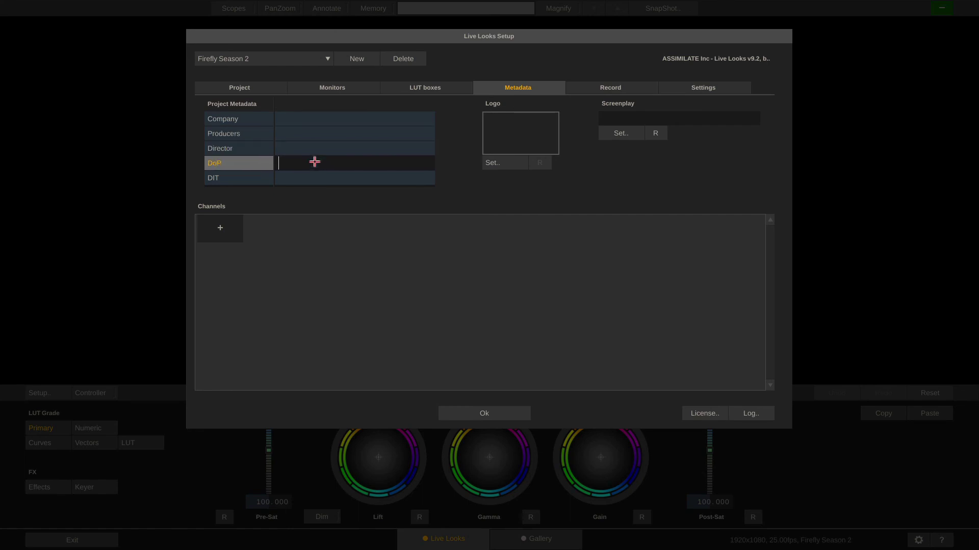
click(445, 180)
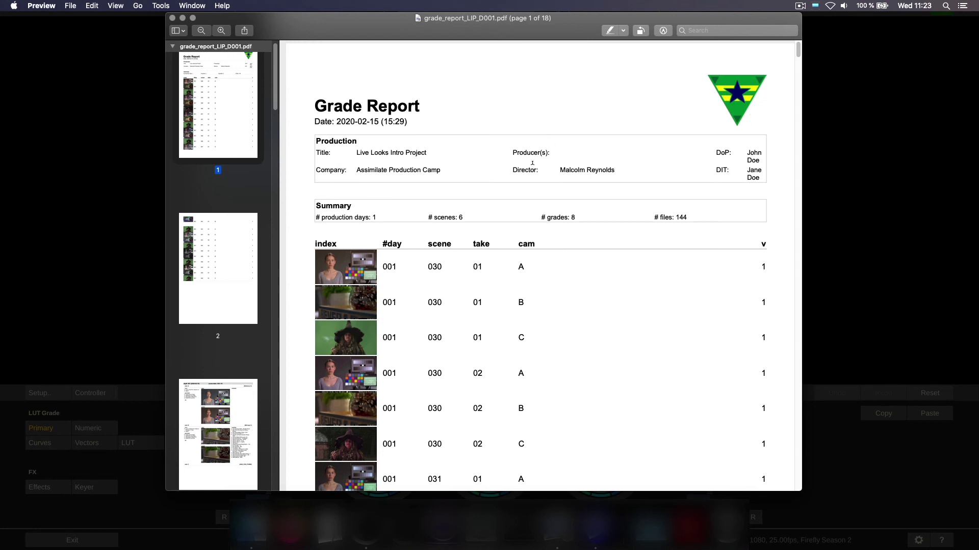
Scroll the grade report PDF down to page 3 with the clean and graded cam A images.
scroll(532, 163, down, 15)
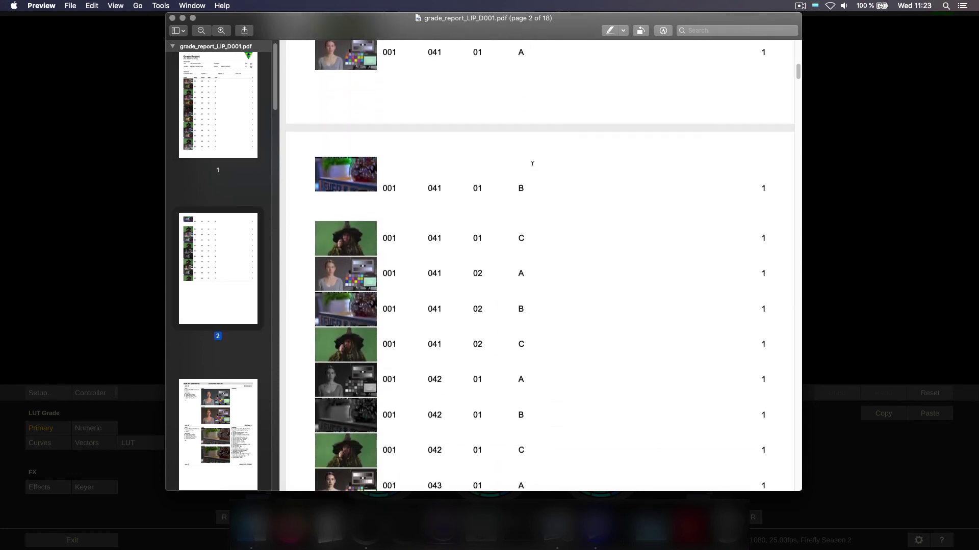
scroll(533, 163, down, 15)
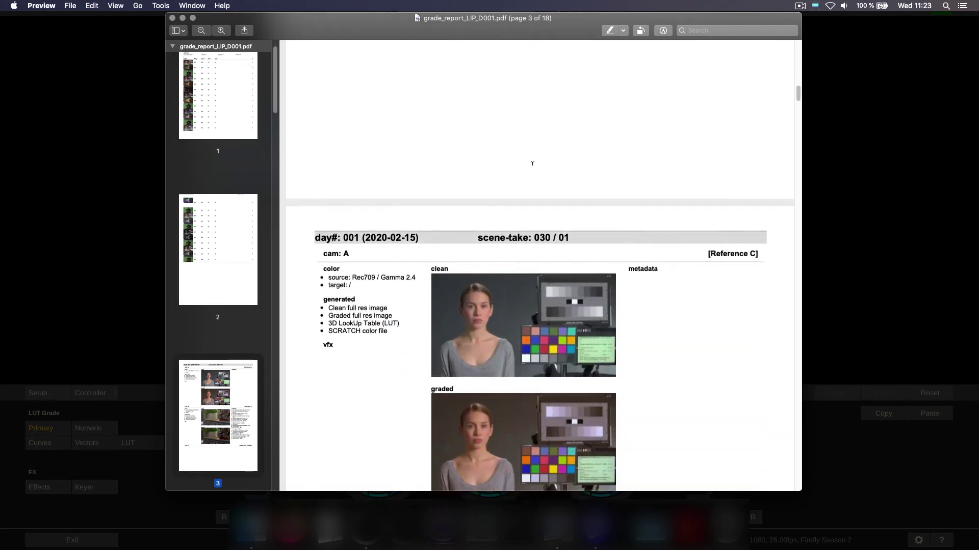
scroll(532, 163, down, 15)
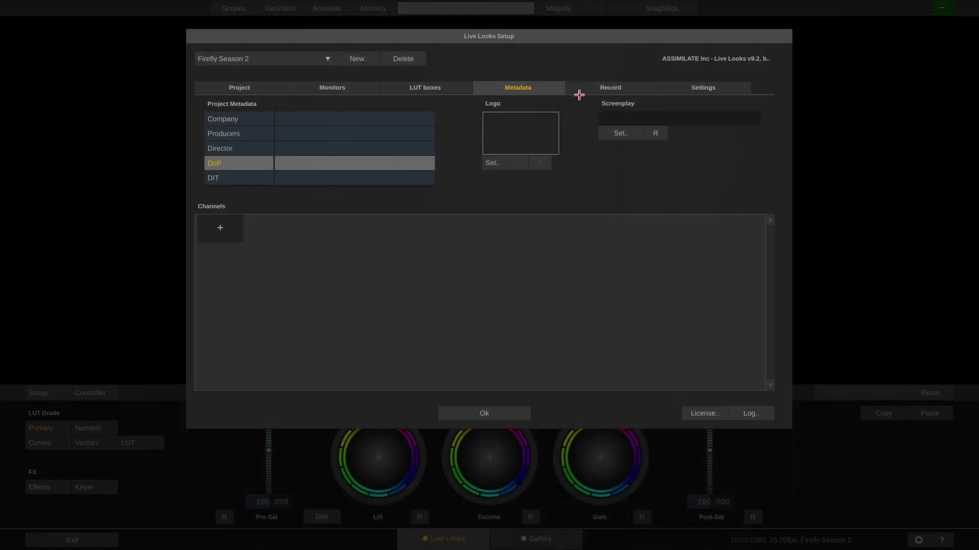
Set recording to ProRes 422 HQ and toggle the limiter on, then back off.
click(581, 89)
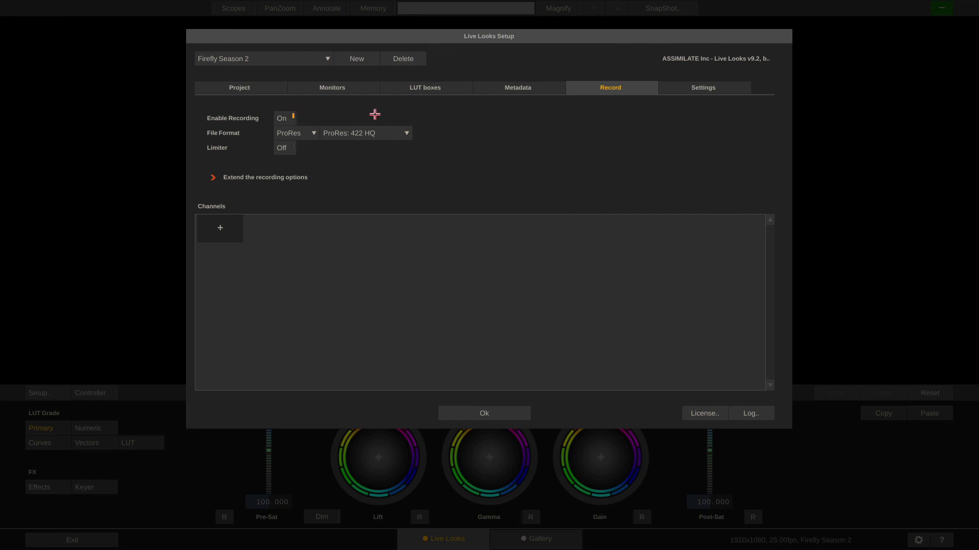
click(398, 133)
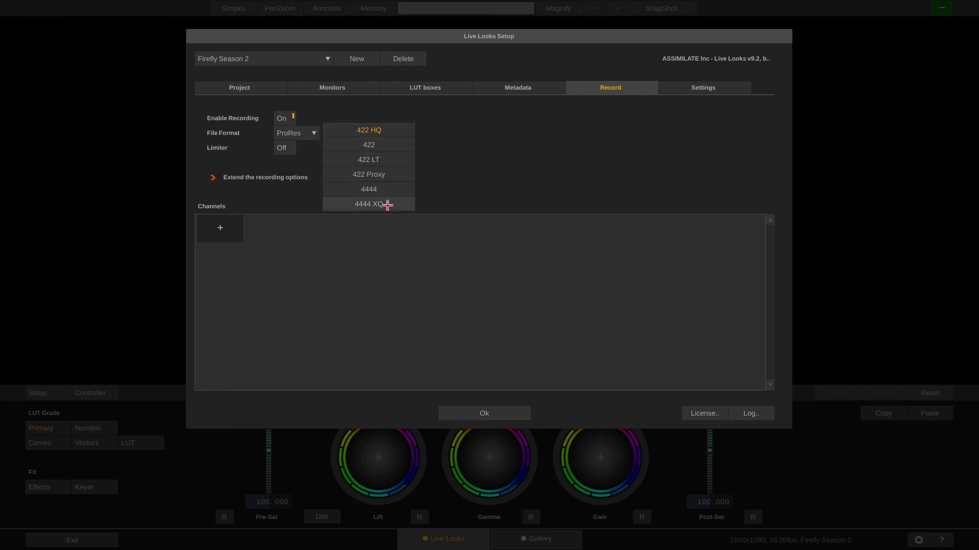
click(410, 130)
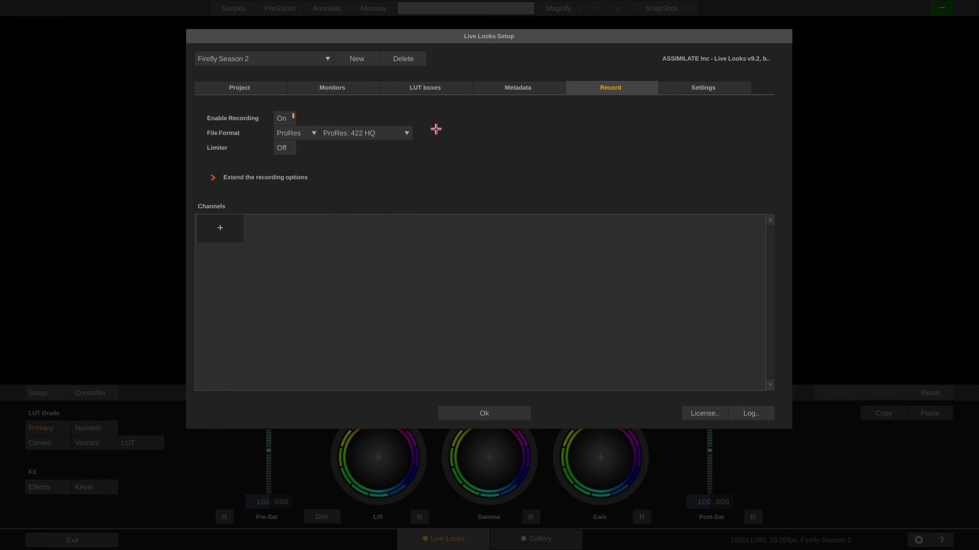
click(291, 152)
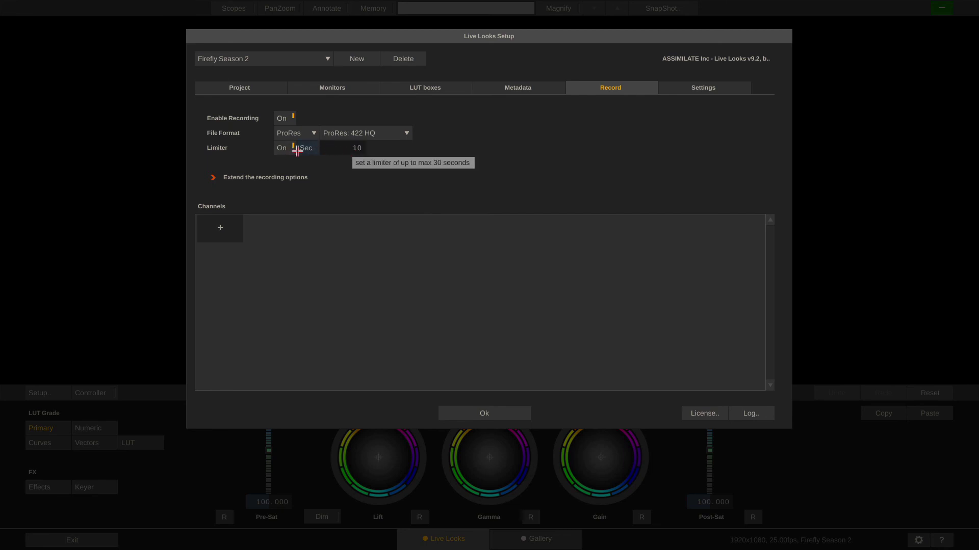
click(281, 148)
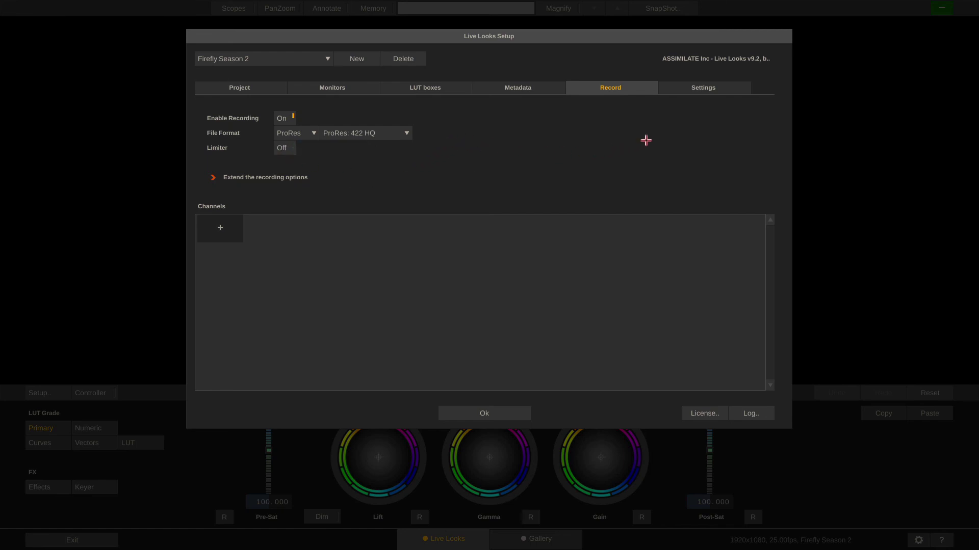
Keep English interface language and Tangent Wave / Wave2 panel support, then return to the Project page.
click(674, 90)
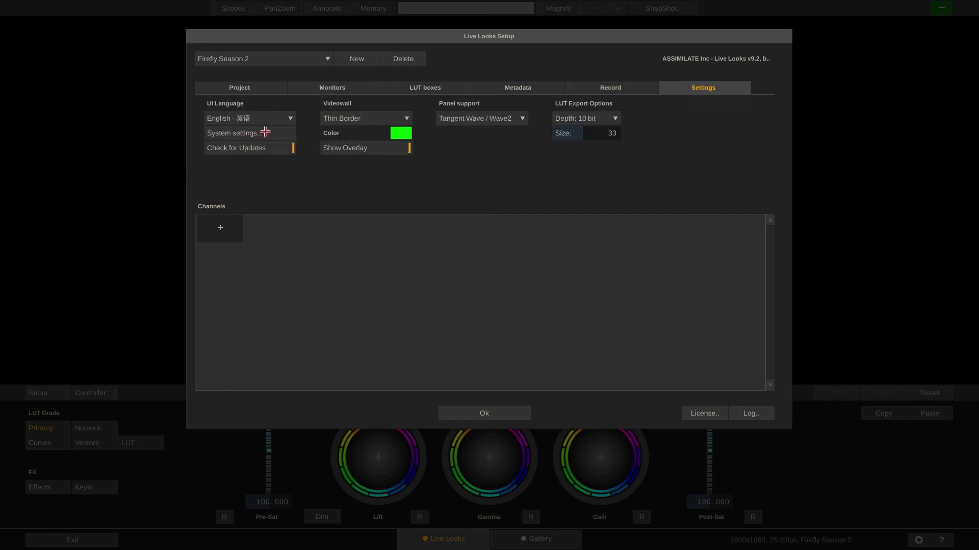
click(306, 179)
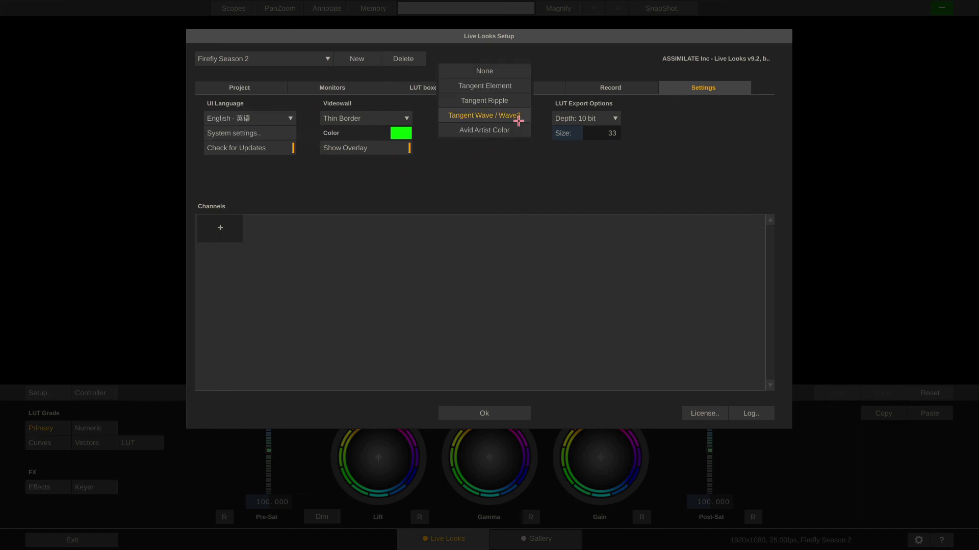
click(518, 119)
click(501, 168)
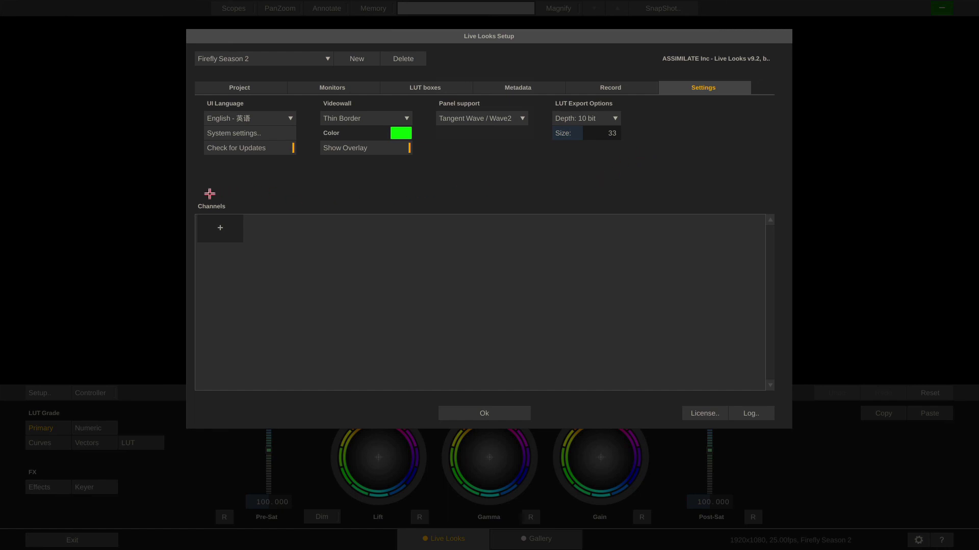
click(251, 88)
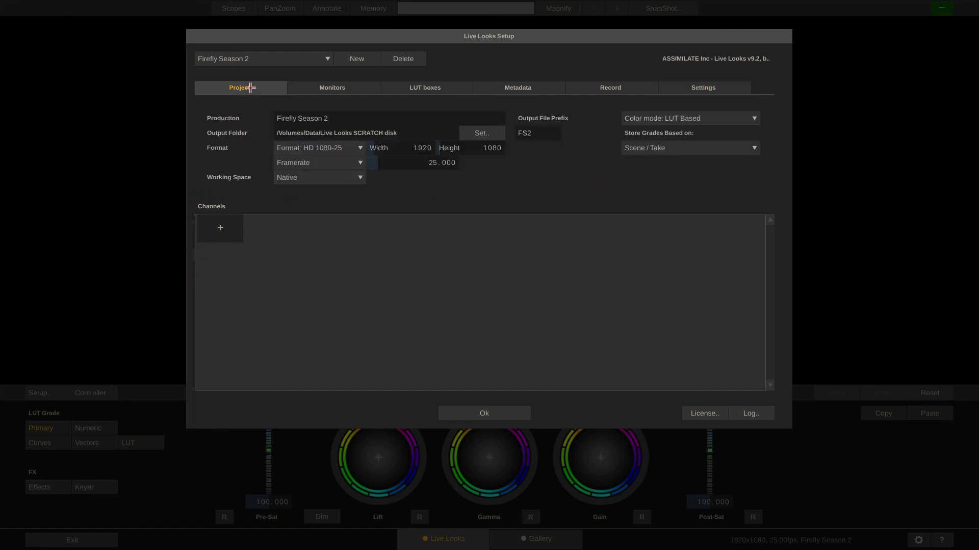